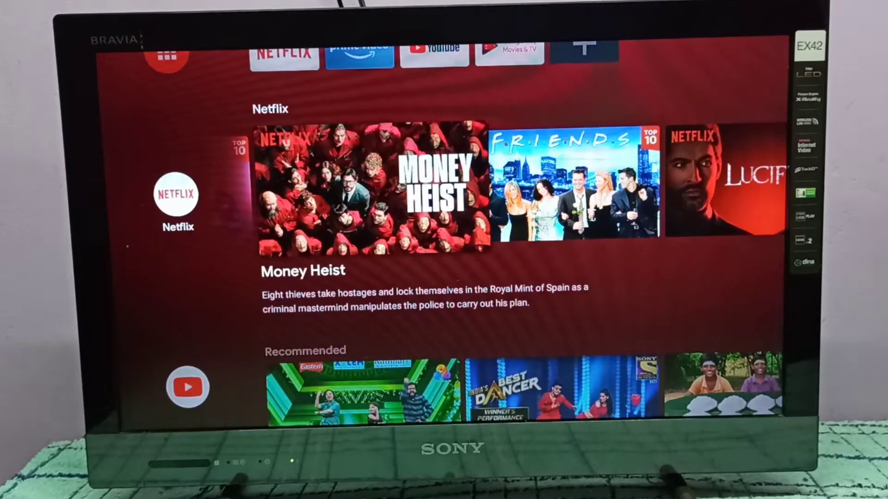
Open the full Apps list from the Apps entry in the launcher sidebar
key(Up)
key(Left)
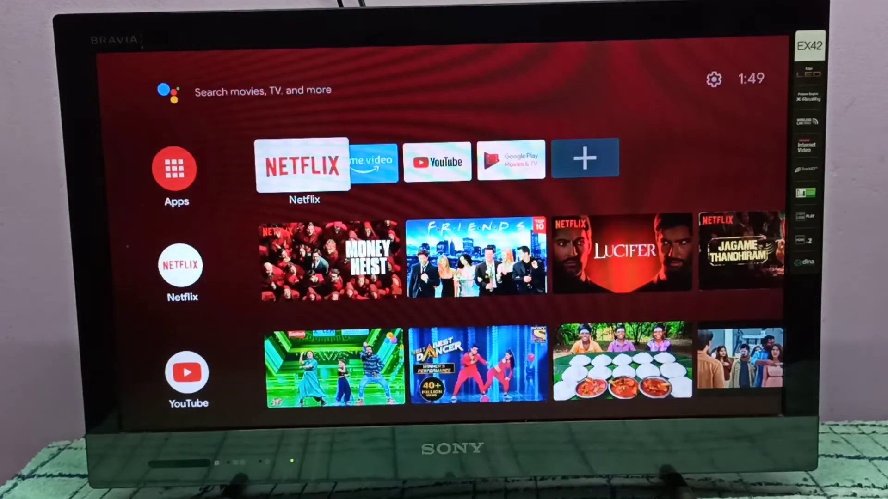
key(Left)
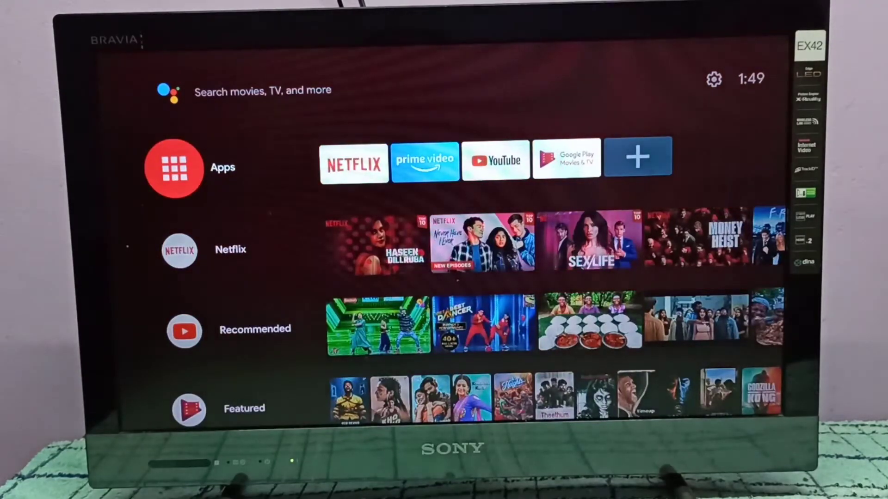
key(Return)
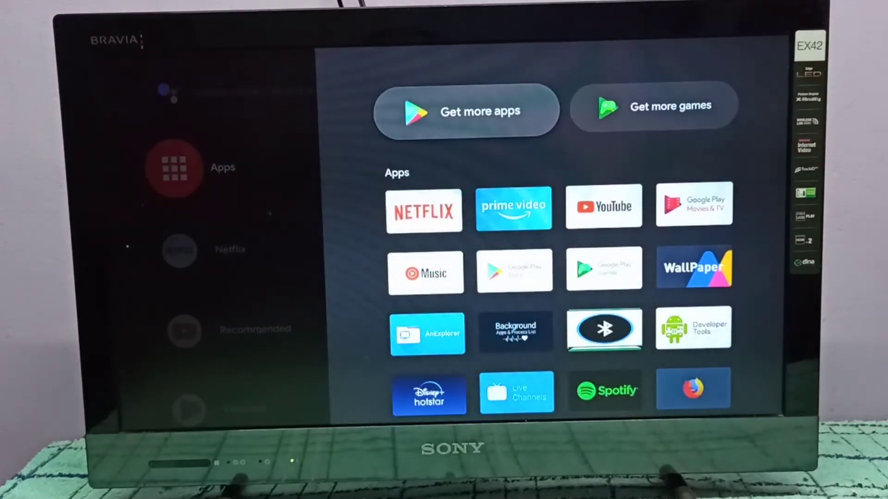
Search Google Play for 'sen', view Send files to TV, then search 'fil'
key(Escape)
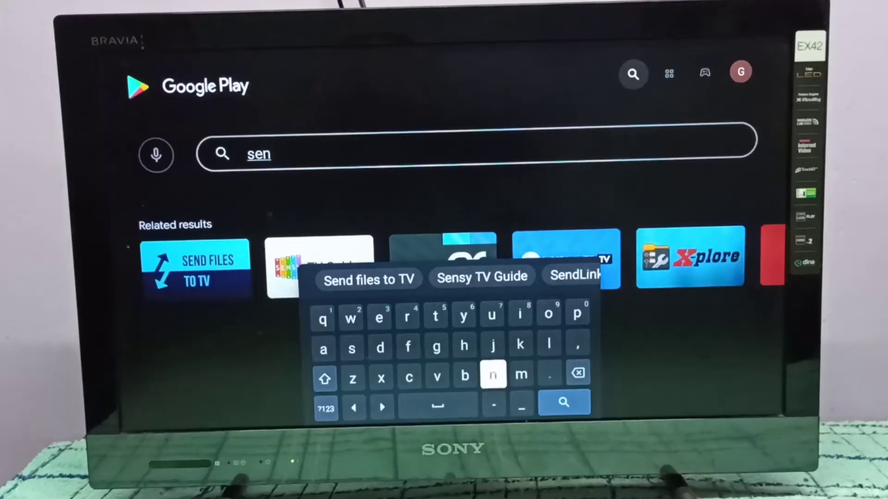
key(Escape)
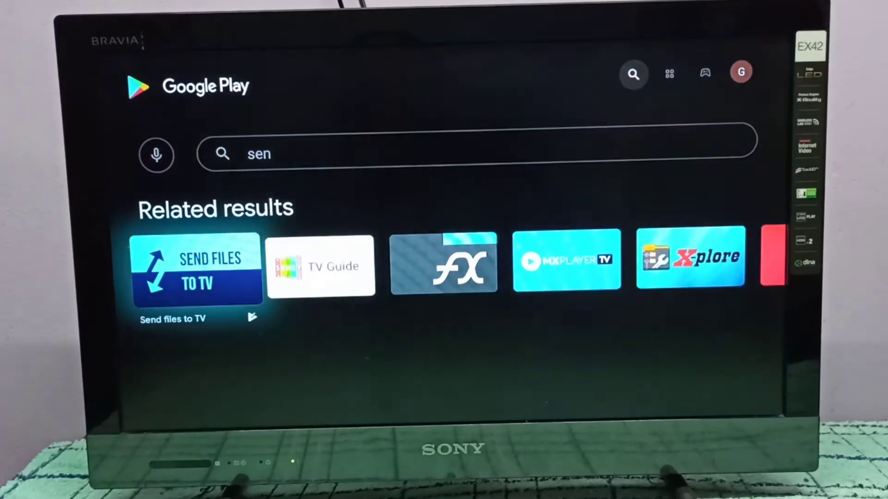
key(Return)
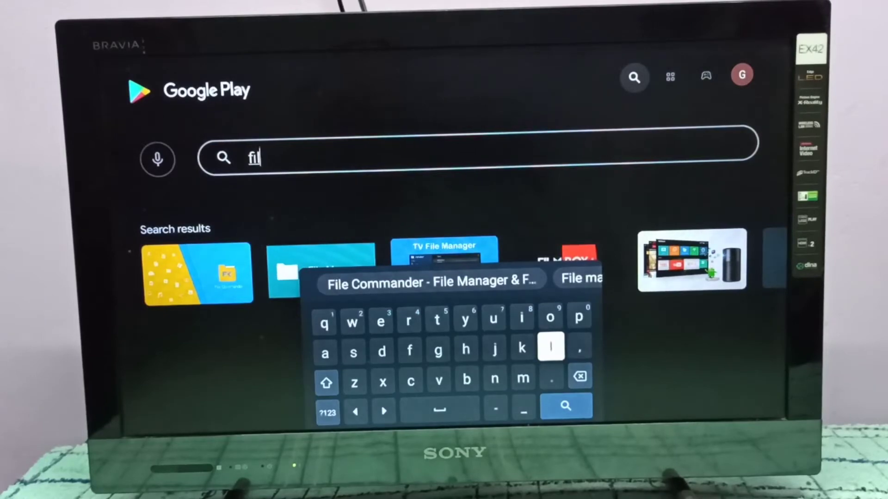
Return to the 'fil' results and open the File Manager TV USB OTG Cast Cloud WiFi Explorer page
key(Escape)
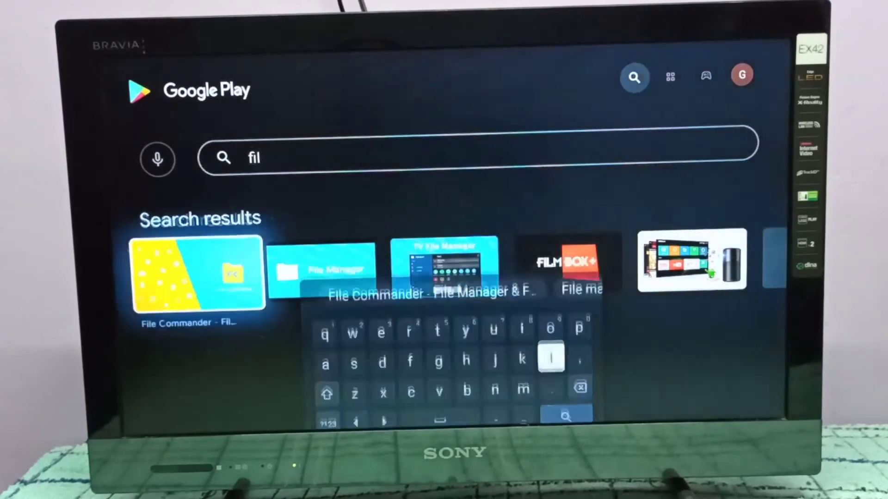
key(Up)
key(Right)
key(Right)
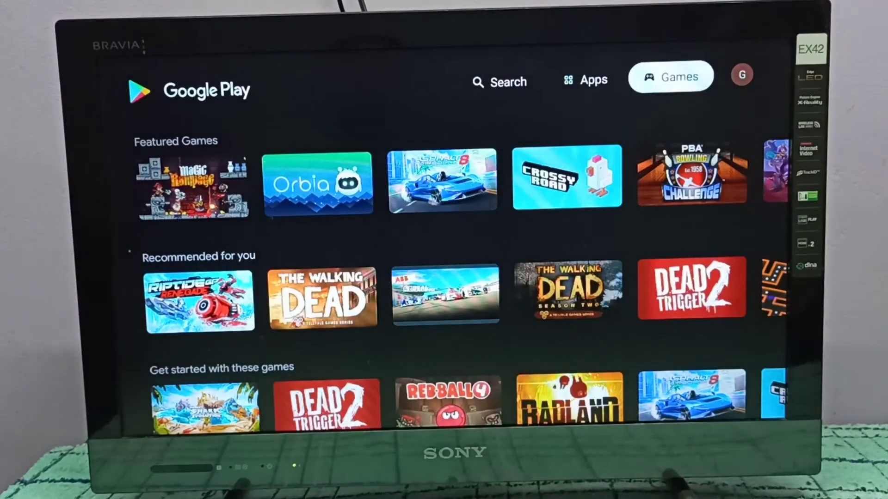
key(Left)
key(Left)
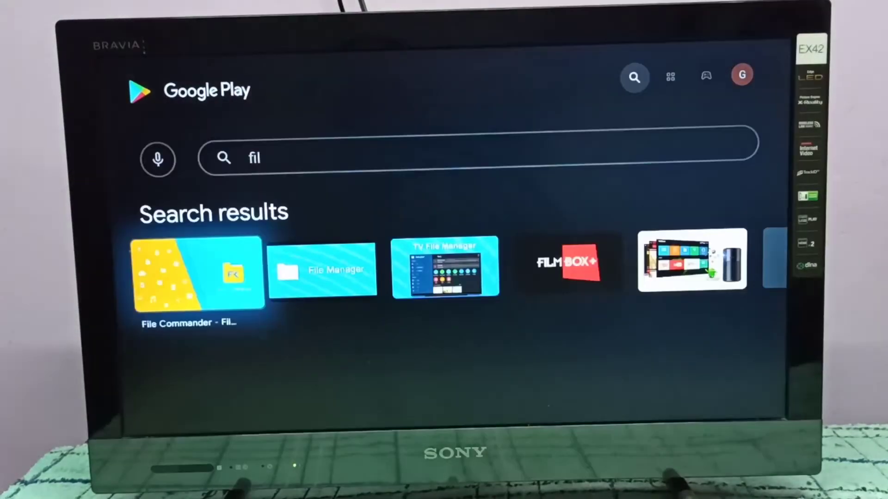
key(Right)
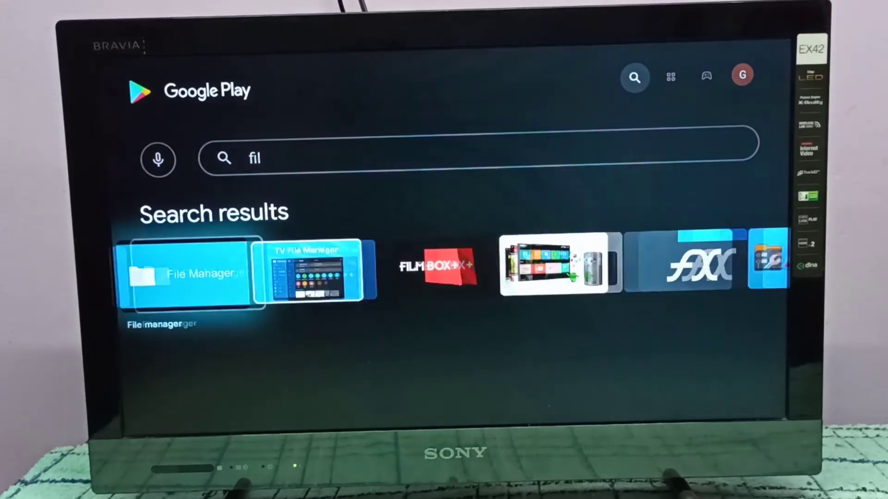
key(Right)
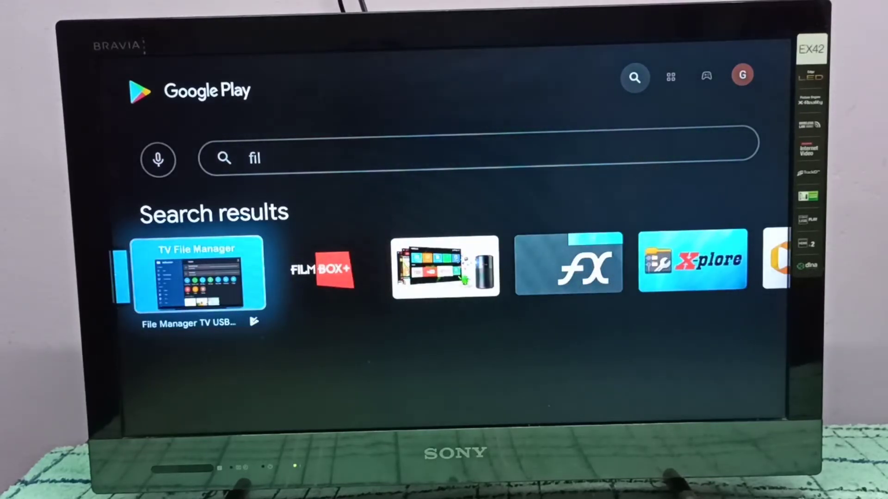
key(Return)
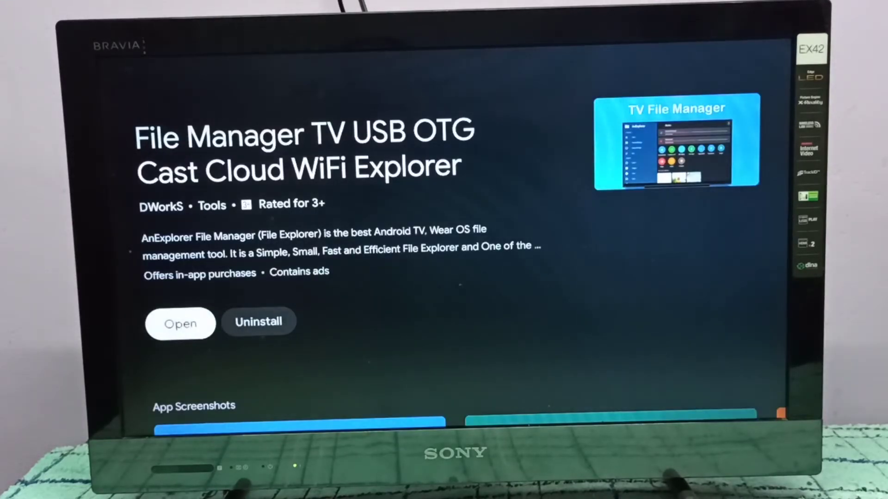
Launch AnExplorer from its details page and go to the Downloads folder
key(Return)
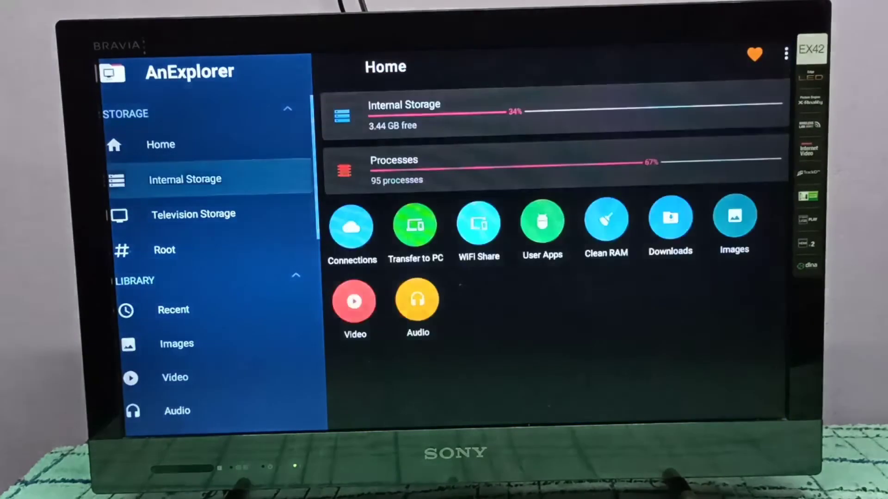
key(Down)
key(Down)
key(Down)
key(Down)
key(Down)
key(Down)
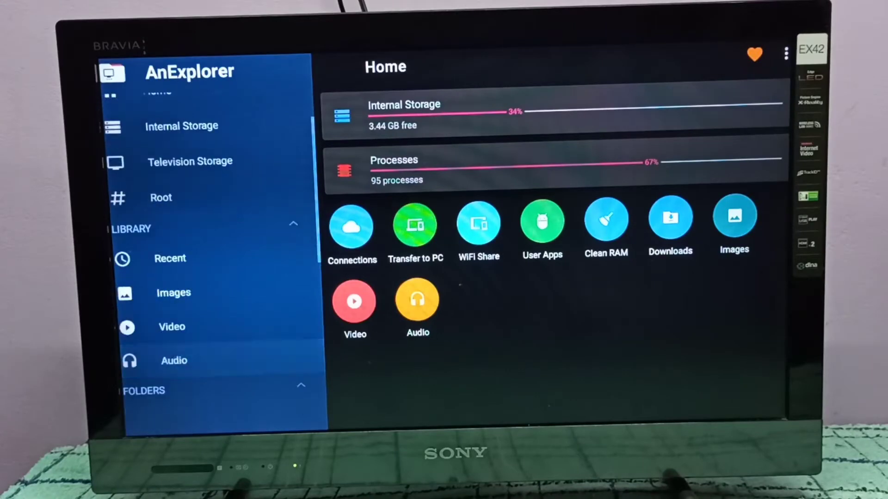
key(Down)
key(Down)
key(Down)
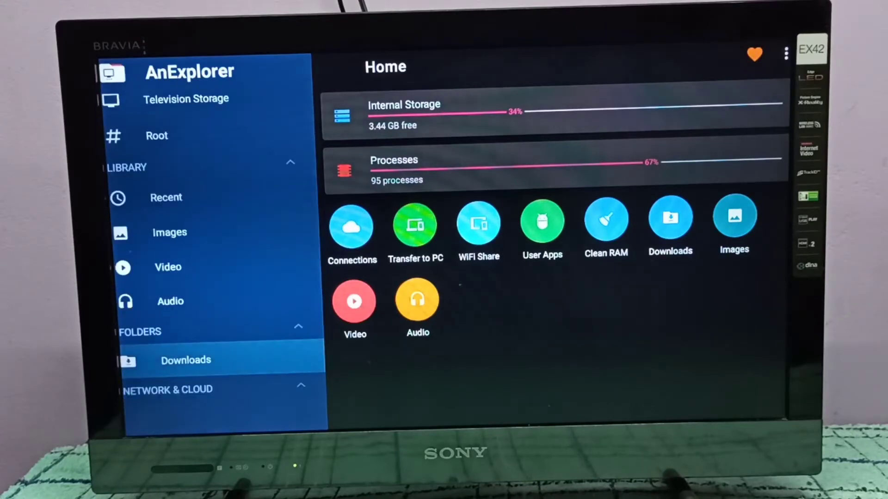
key(Return)
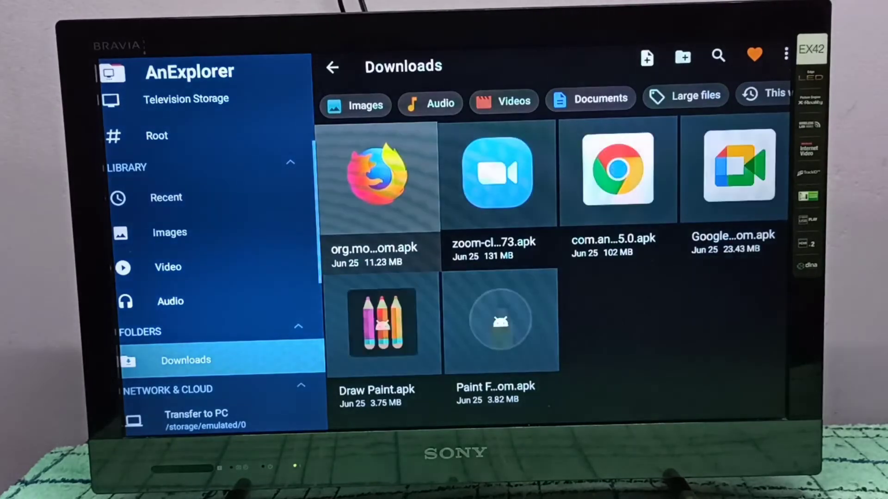
Select and unmark the zoom APK in Downloads so it opens in the installer
key(Right)
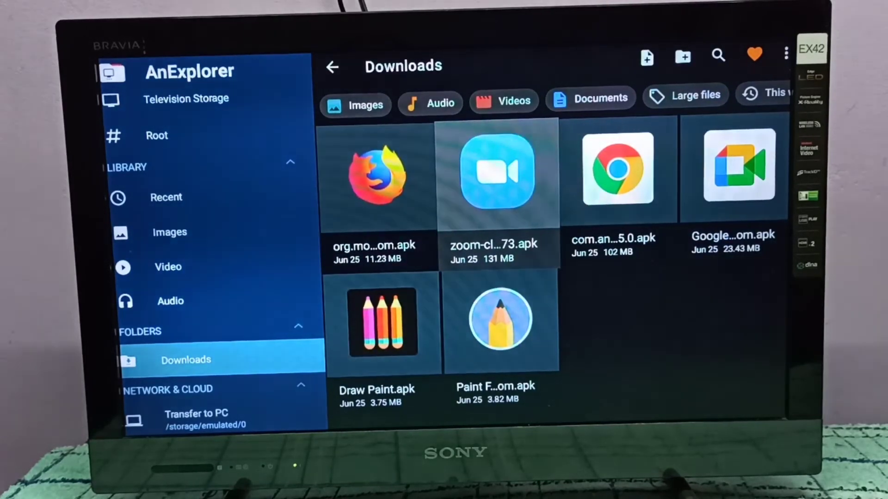
key(Return)
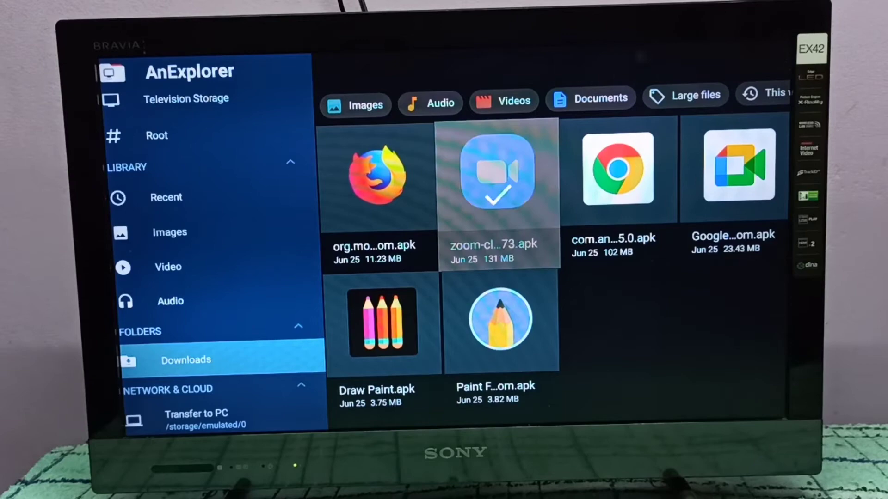
key(Escape)
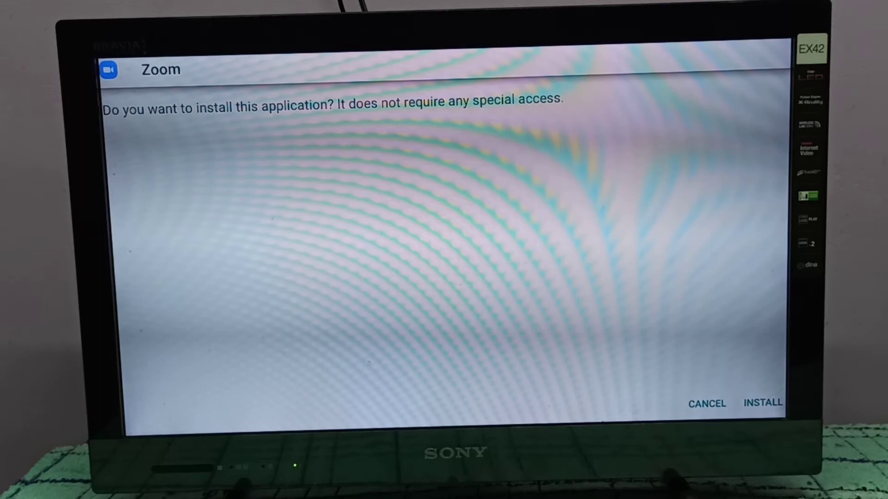
Confirm INSTALL for Zoom and wait for the 'App installed' confirmation
key(Down)
key(Right)
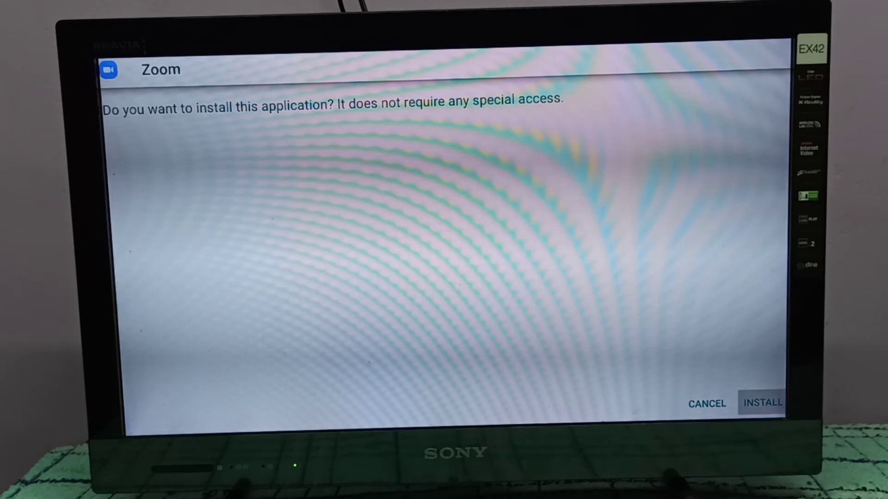
key(Return)
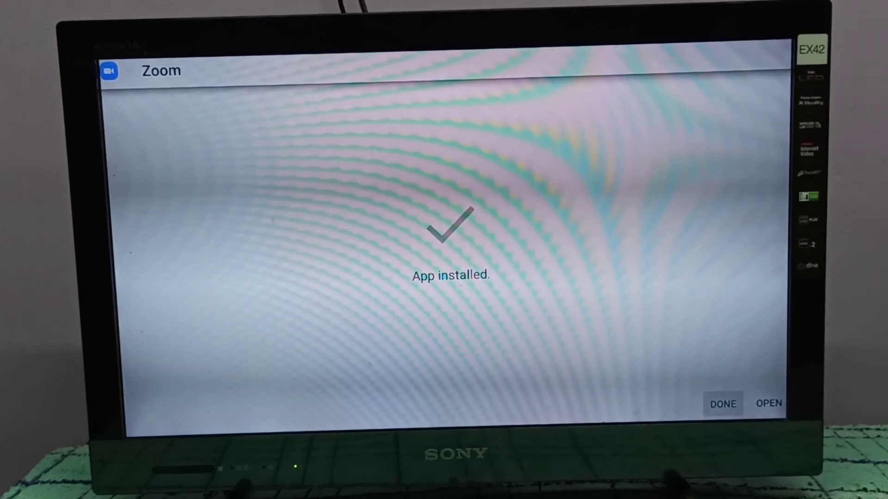
Choose OPEN instead of DONE to launch Zoom
key(Right)
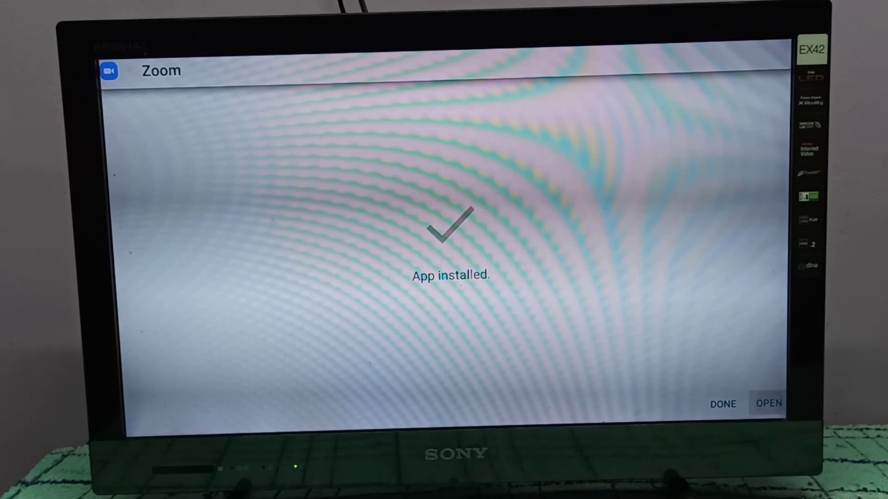
key(Return)
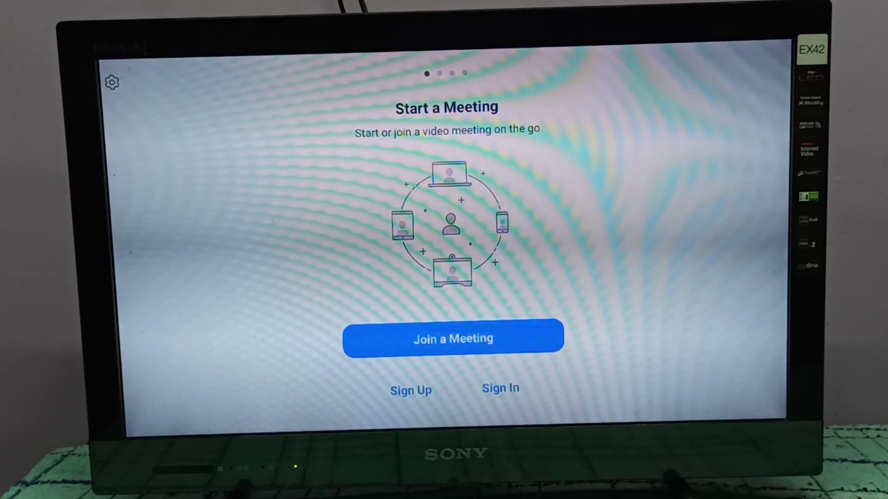
Briefly open Zoom Settings, view the Join a Meeting form, then exit to AnExplorer
key(Return)
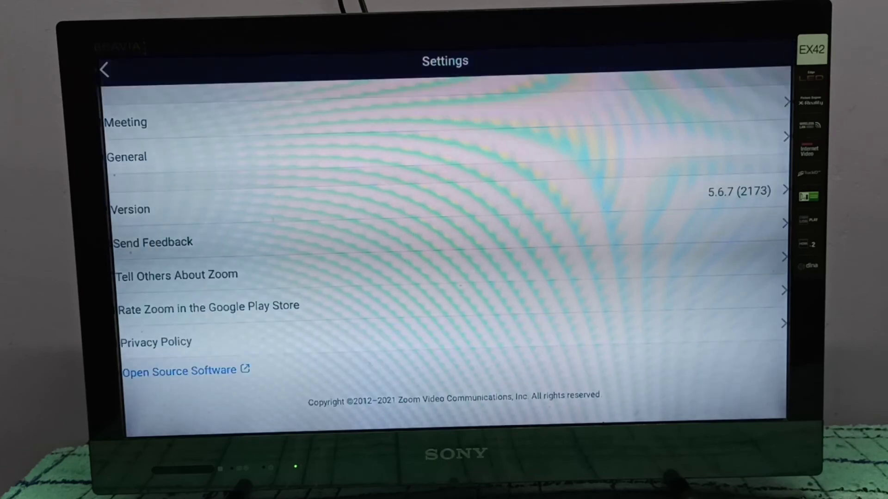
key(Escape)
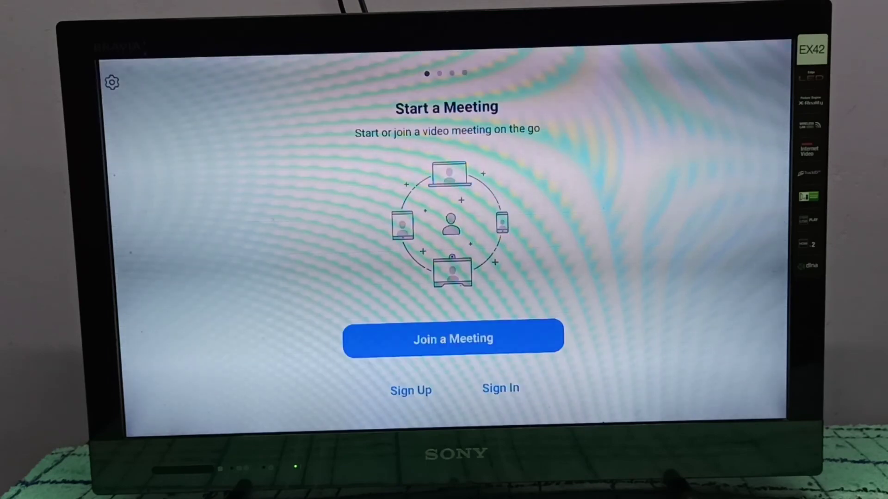
key(Down)
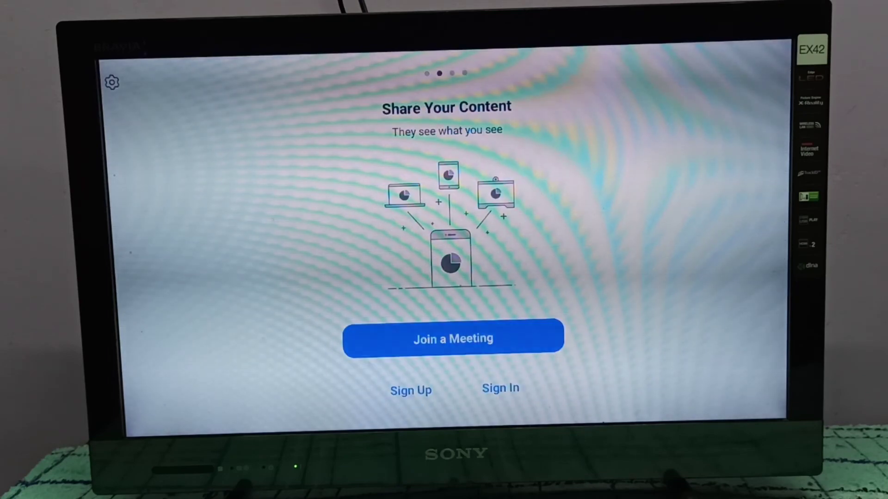
key(Down)
key(Right)
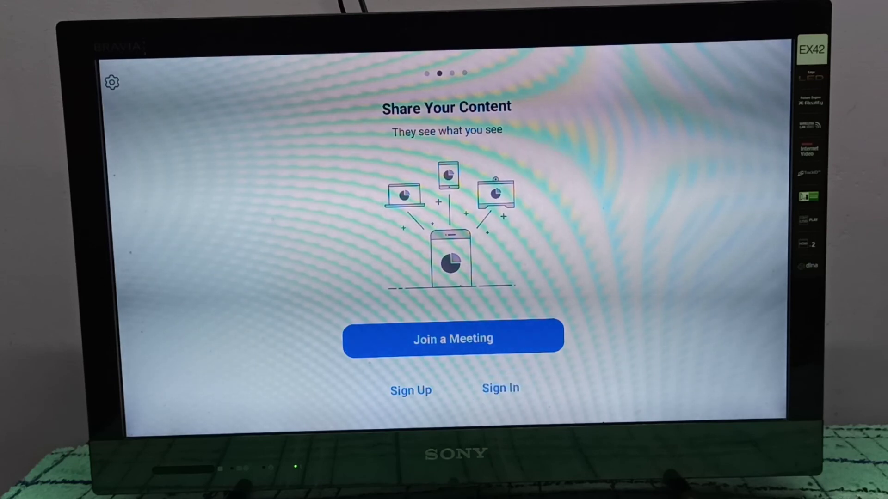
key(Return)
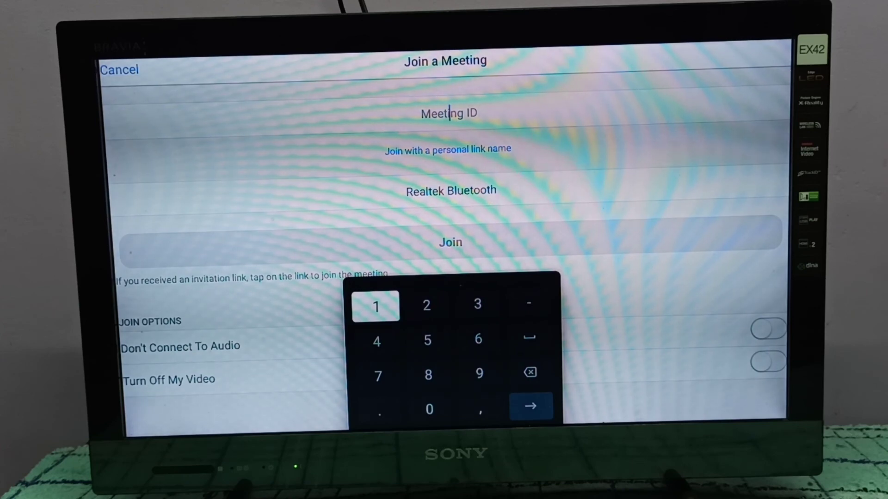
key(Escape)
key(Escape)
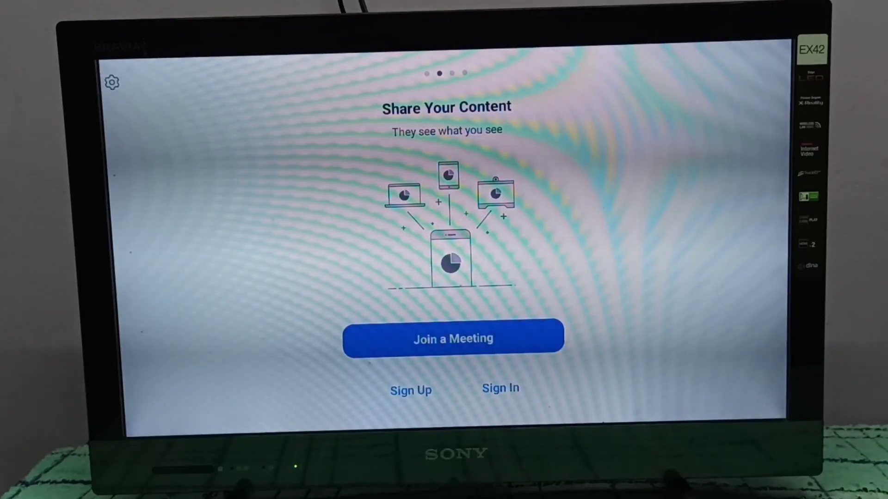
key(Escape)
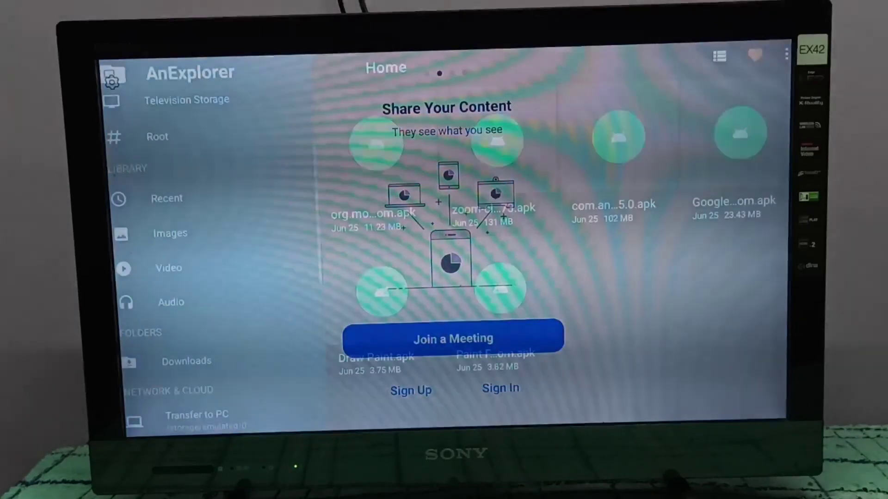